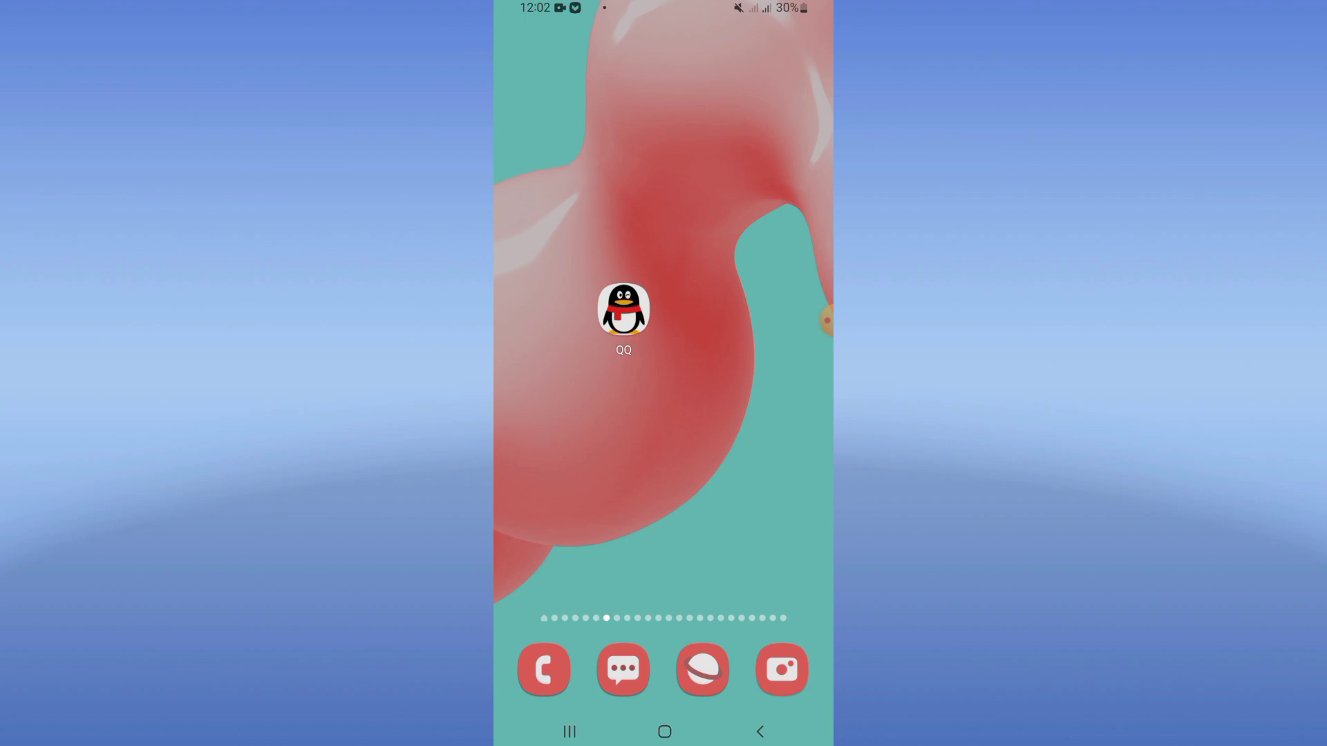
# Step: Swipe up on the home screen to show the app drawer with Settings
pyautogui.moveTo(663, 468); pyautogui.dragTo(665, 208)
pyautogui.moveTo(826, 321); pyautogui.dragTo(597, 422)
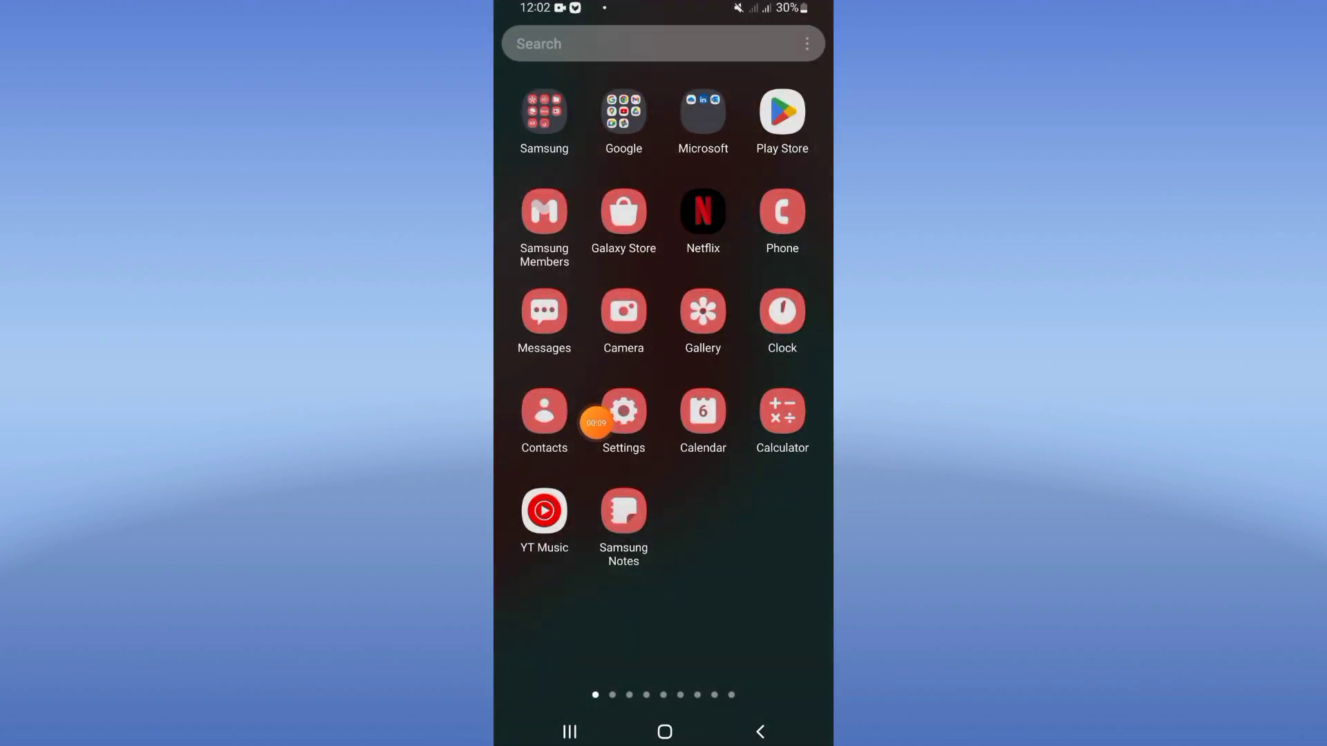
# Step: In Settings, search the Apps list for 'qq' and open QQ's app info
pyautogui.click(624, 411)
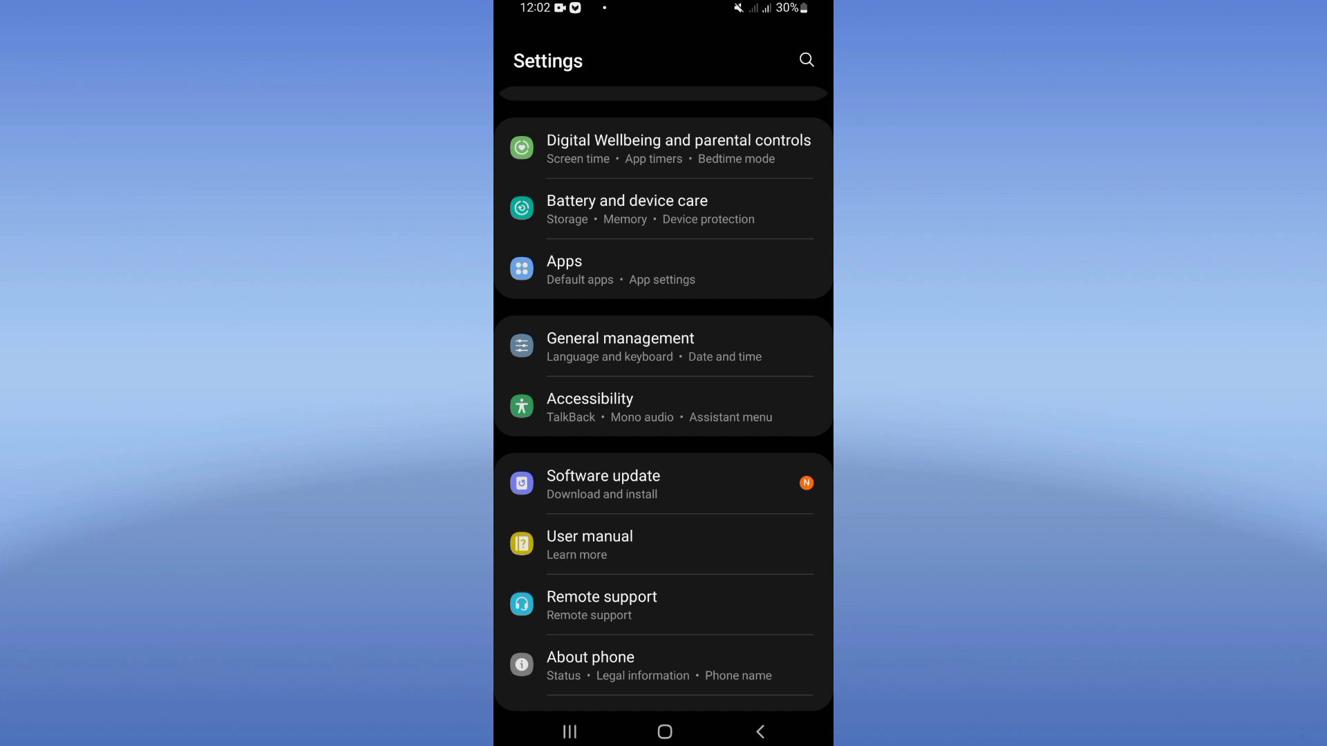
pyautogui.click(663, 268)
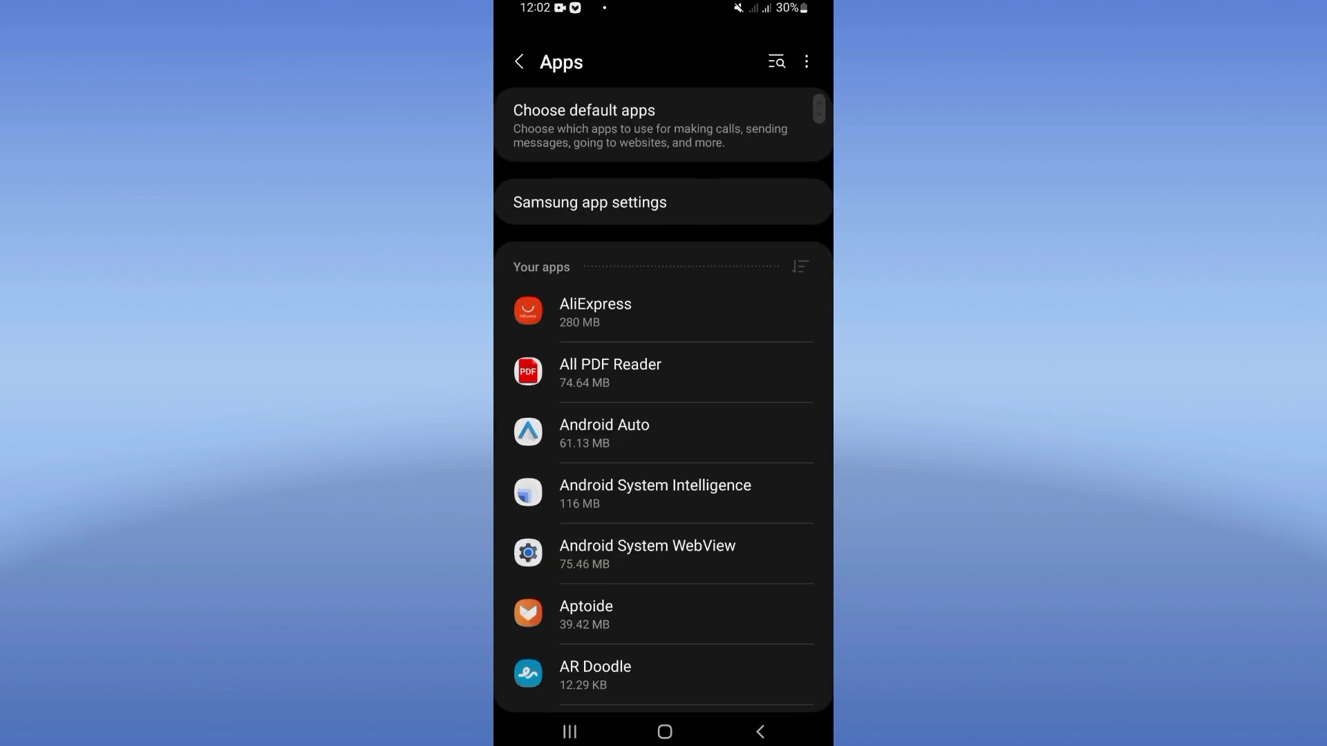
pyautogui.click(765, 61)
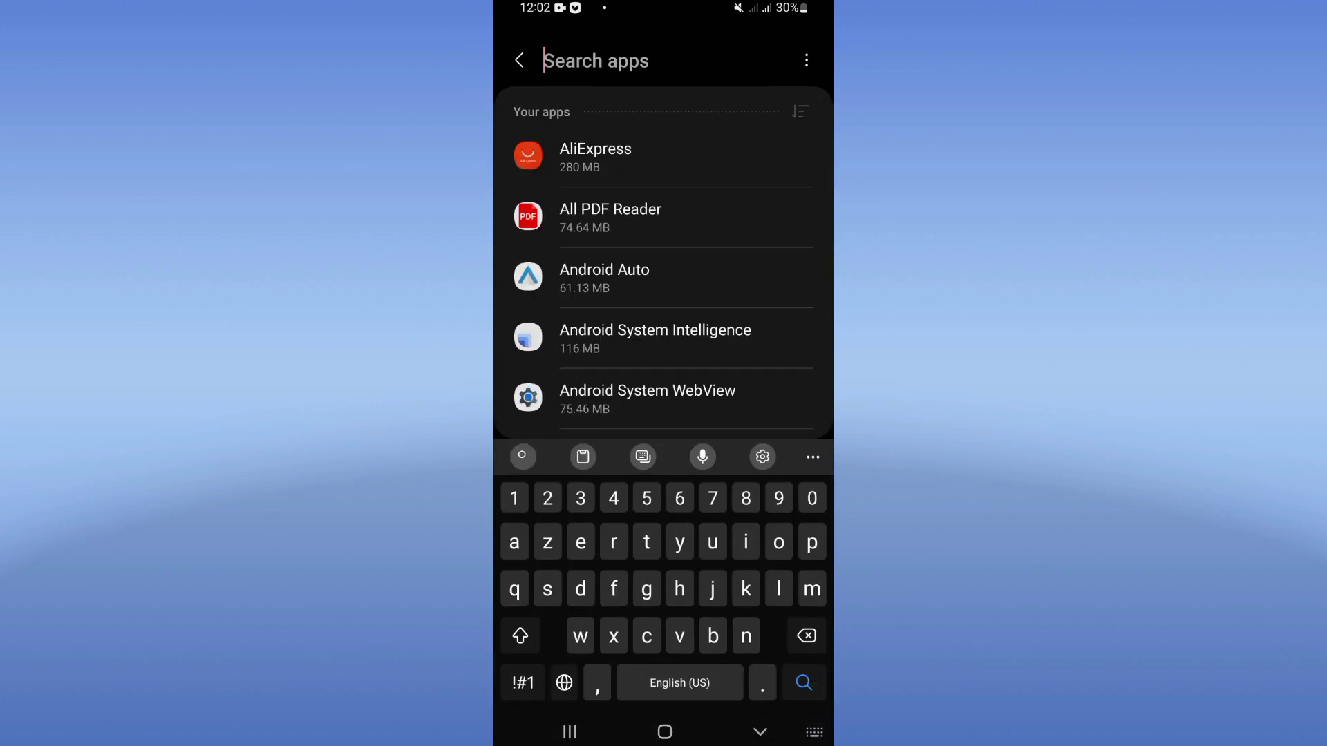
pyautogui.click(515, 589)
pyautogui.click(663, 157)
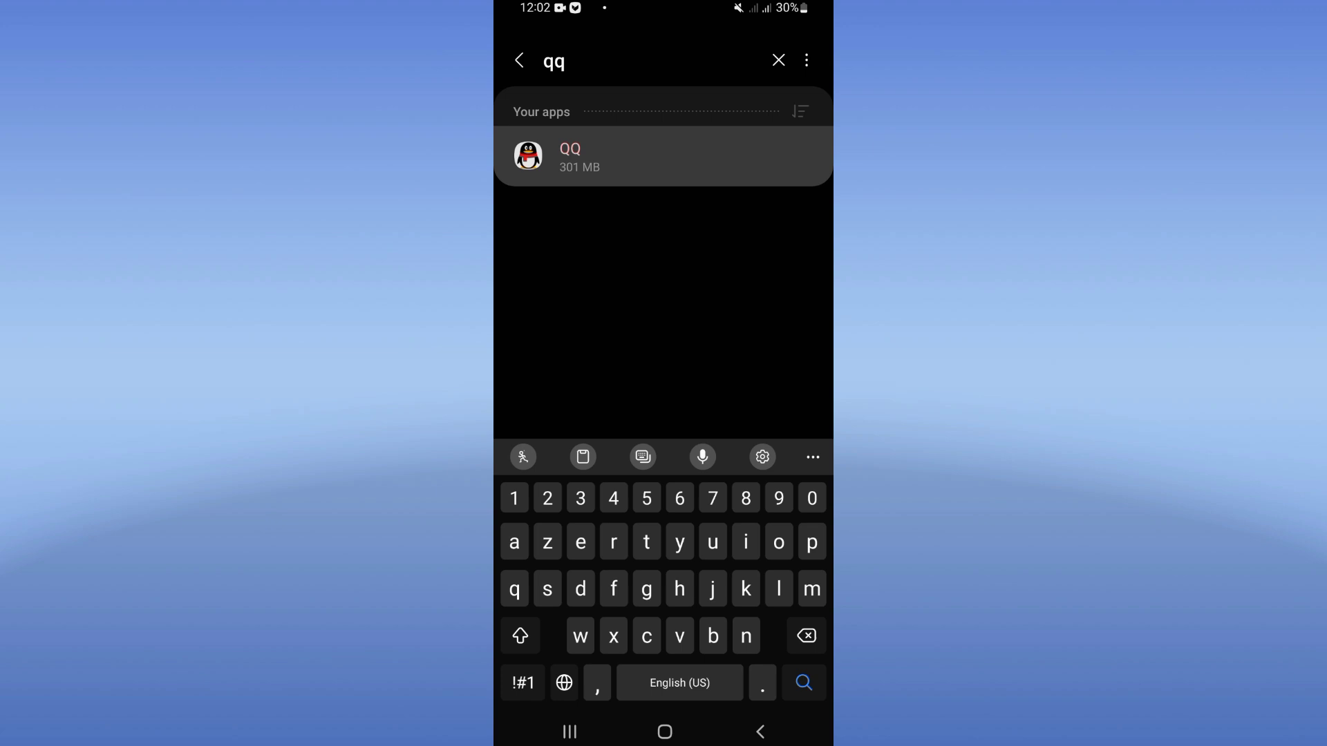
pyautogui.scroll(-3, 664, 415)
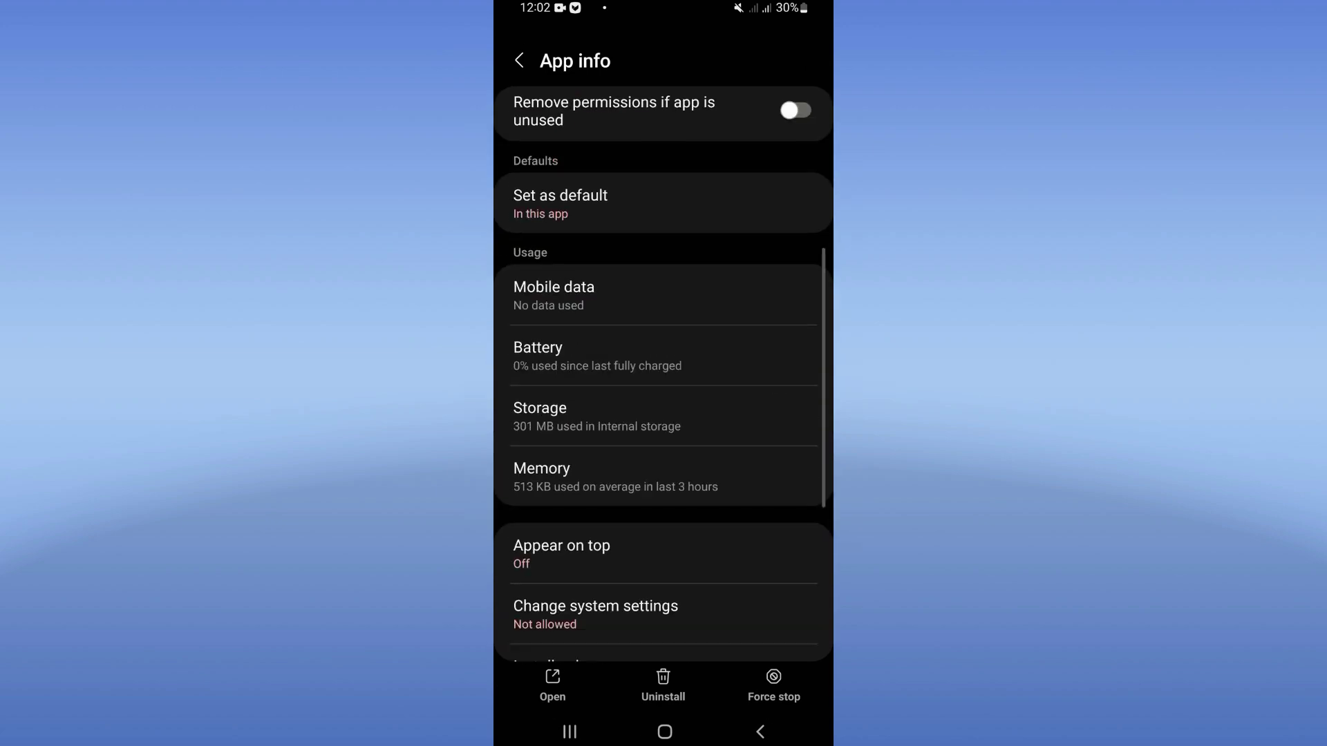
# Step: Clear QQ's cache from its Storage page and return to its app info
pyautogui.click(664, 349)
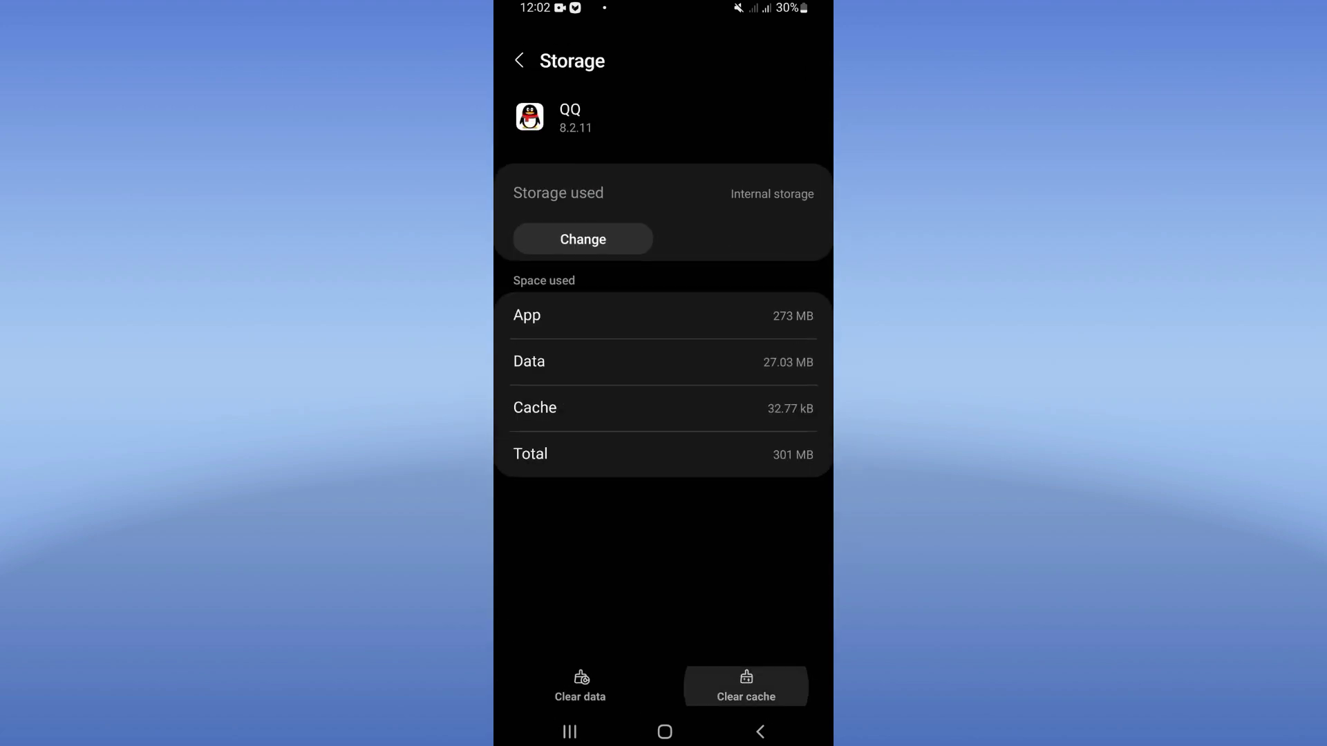
pyautogui.click(746, 707)
pyautogui.click(759, 732)
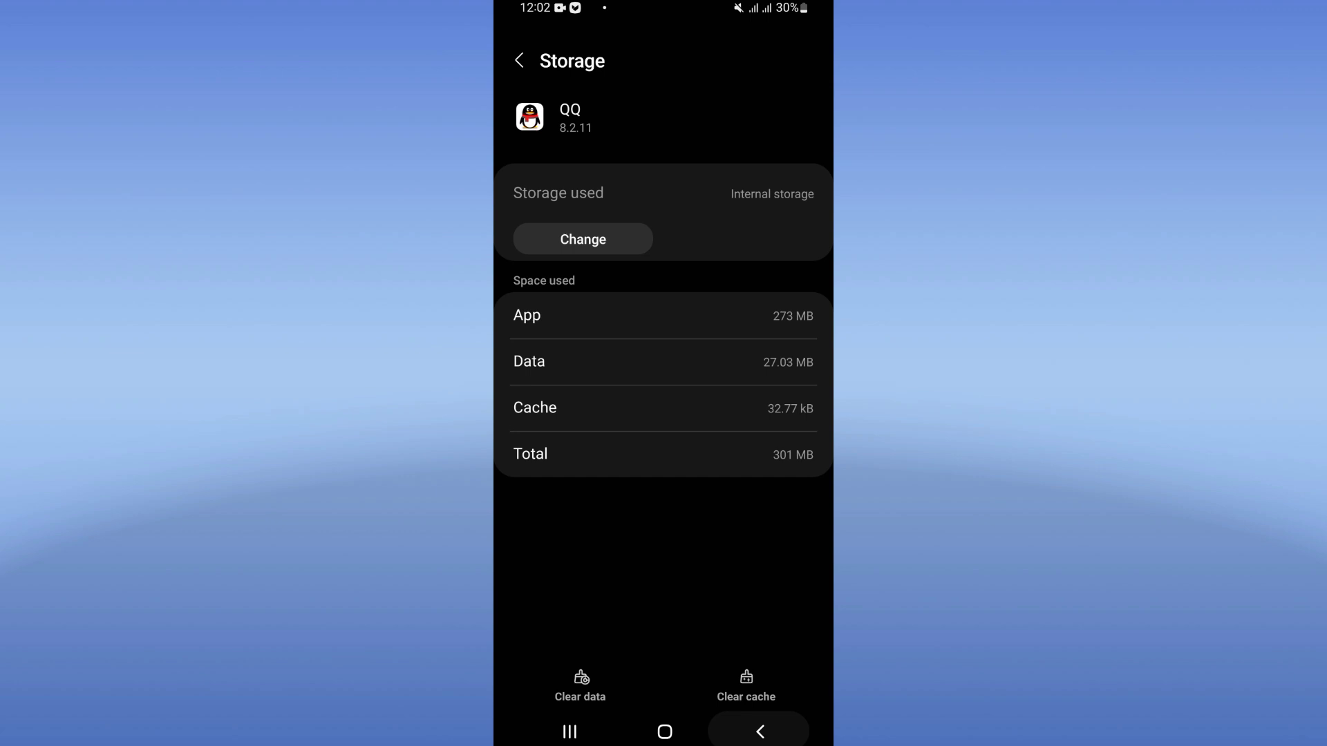
# Step: Force stop QQ, confirm with OK, and go back to the app drawer
pyautogui.click(774, 685)
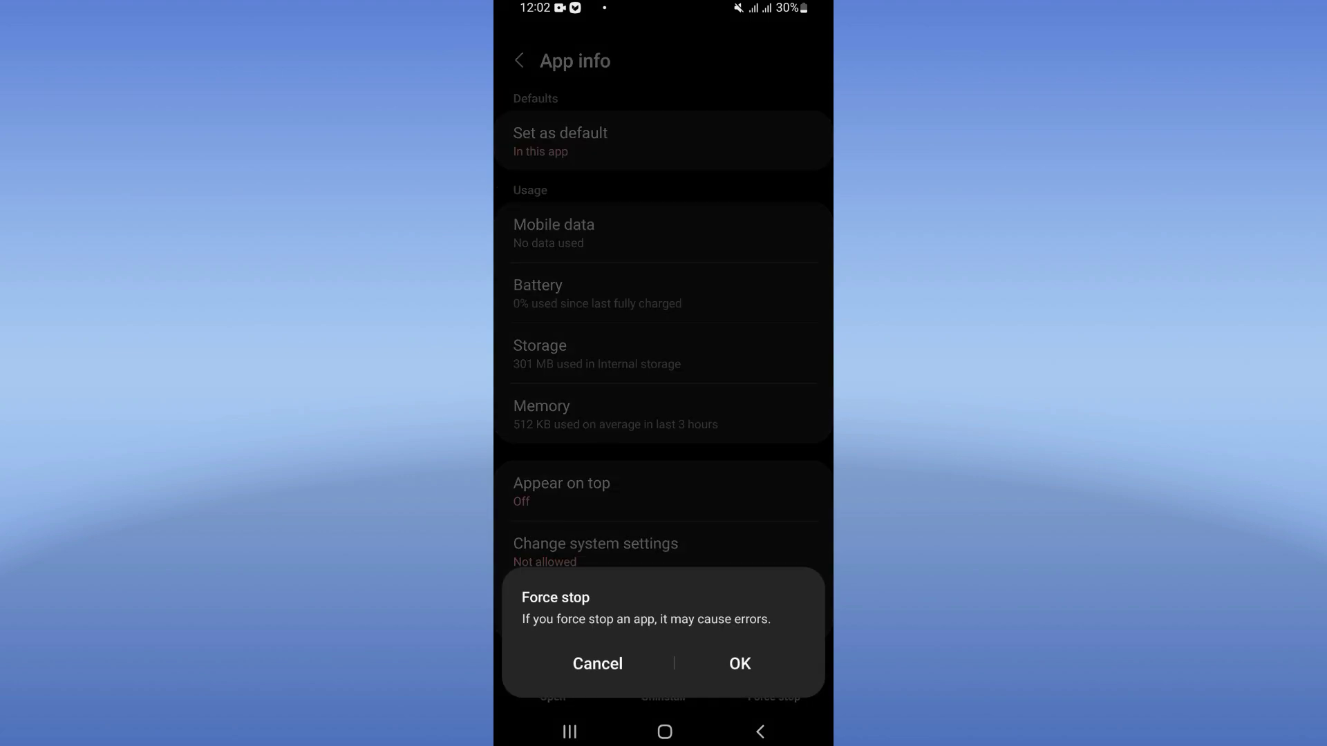
pyautogui.click(740, 665)
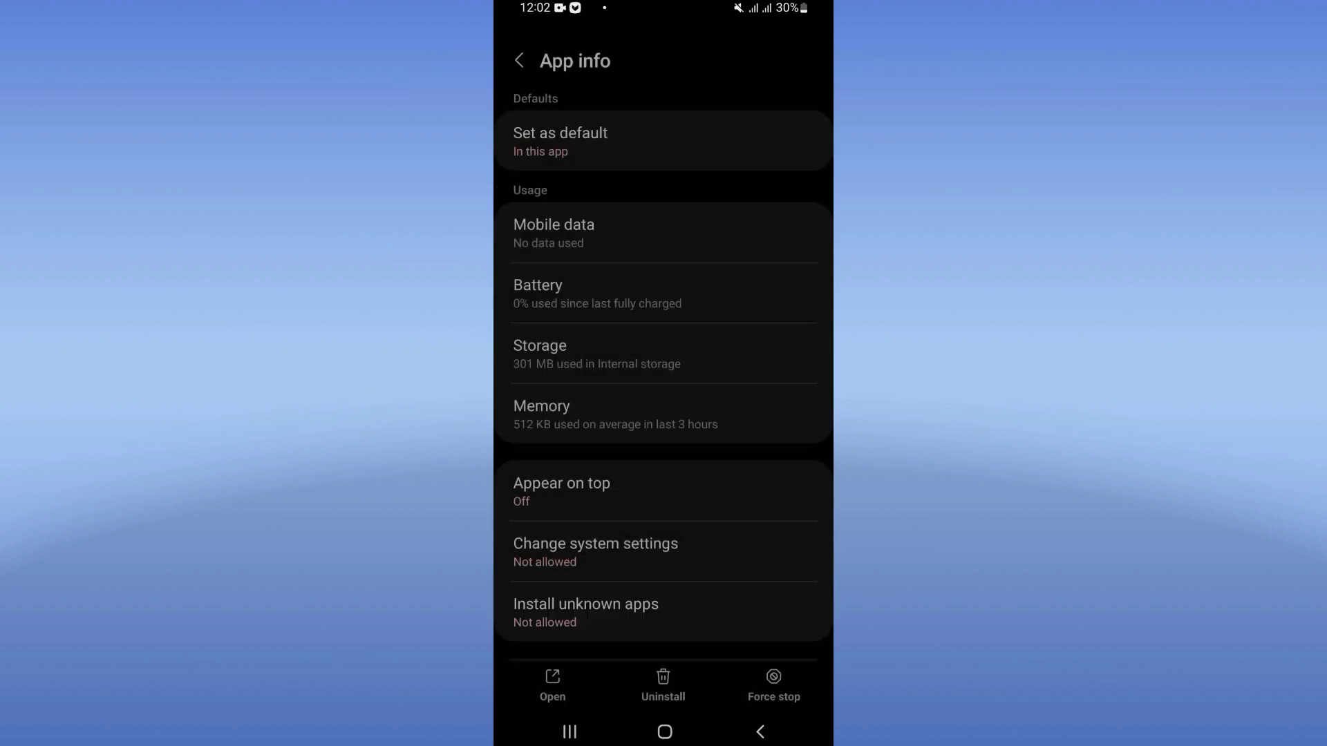
pyautogui.click(665, 732)
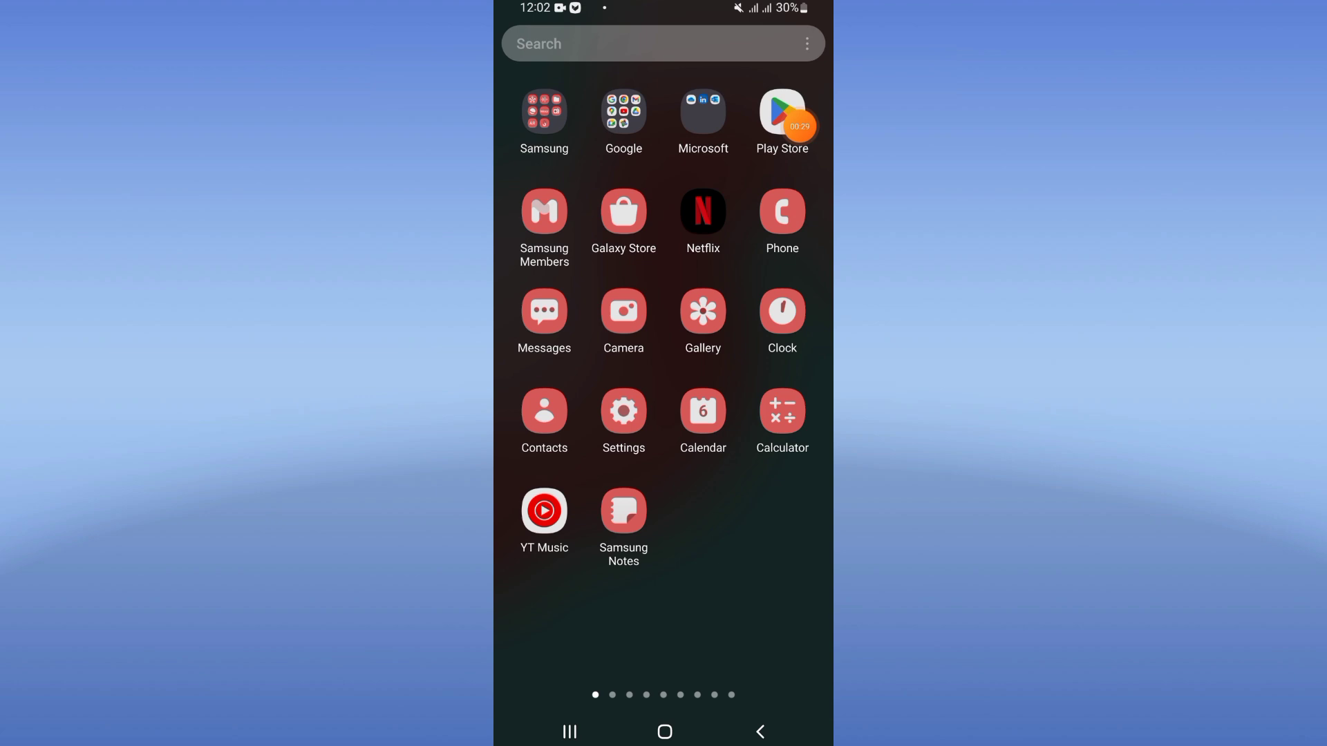